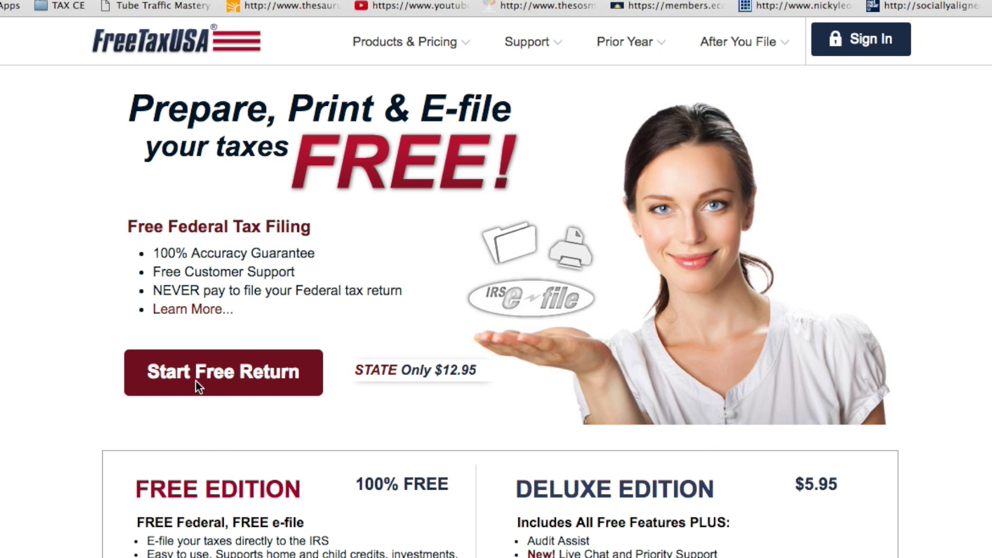
# - Start a free return, choose to create a new account, and enter the account e-mail
pyautogui.click(201, 372)
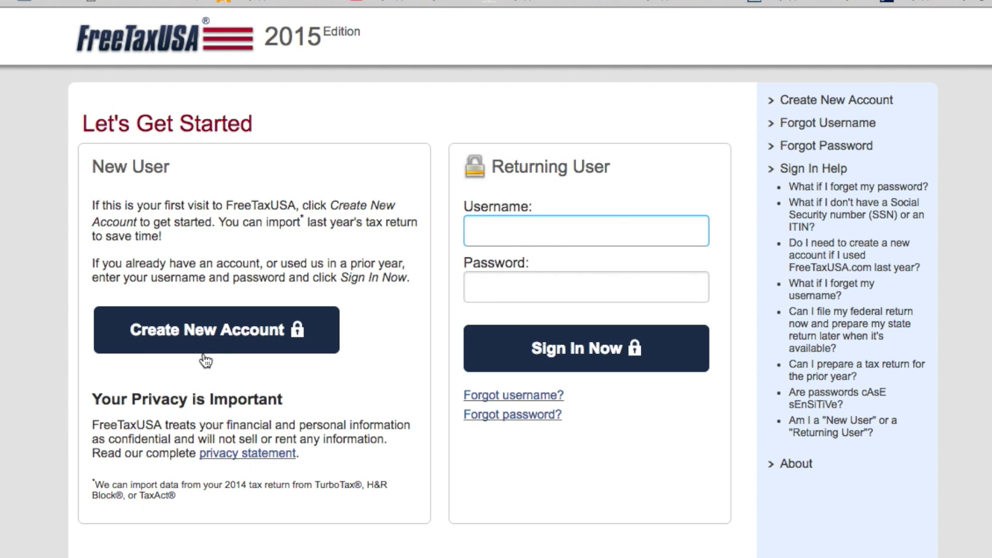
pyautogui.click(216, 339)
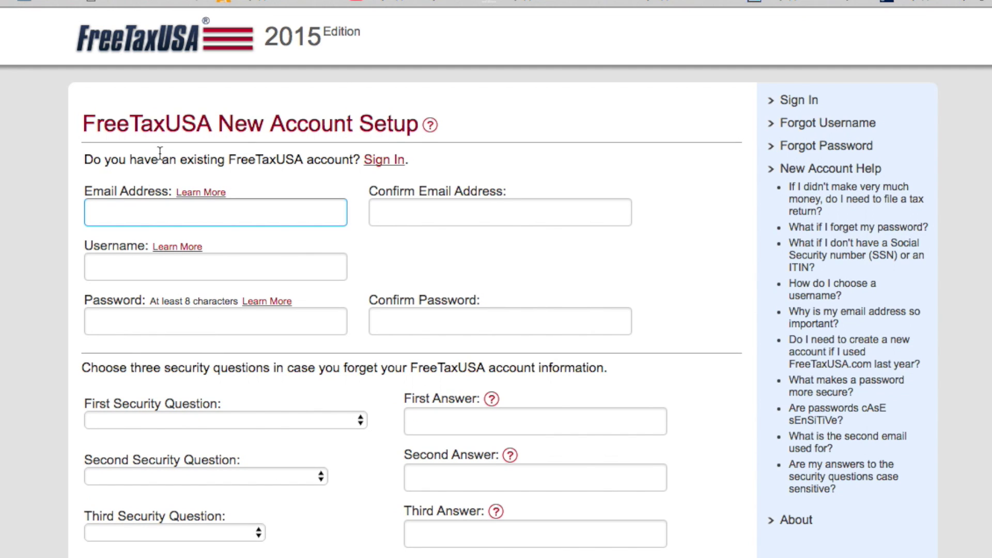
pyautogui.click(143, 215)
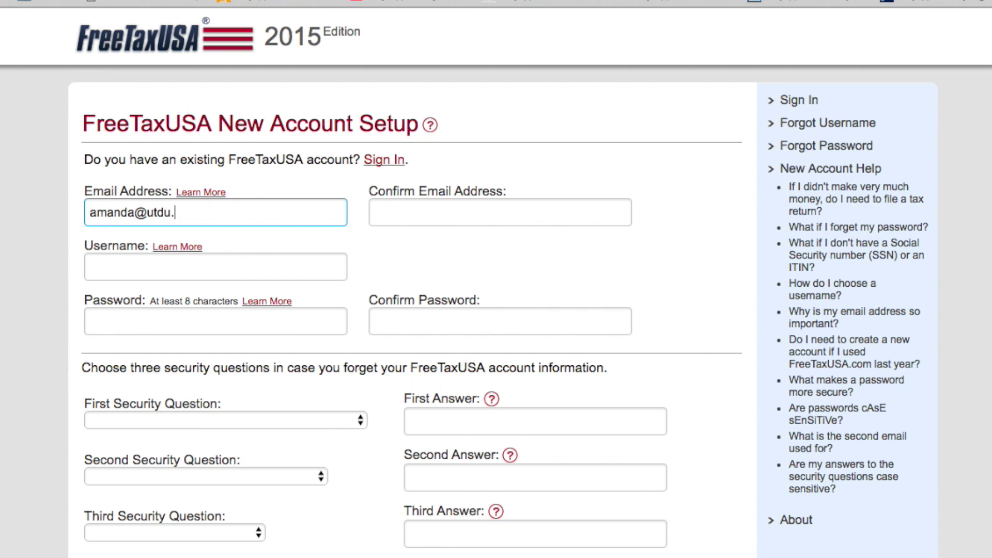
# - Re-enter the e-mail in the confirmation field, fixing a typo, and add a username
pyautogui.press('Tab')
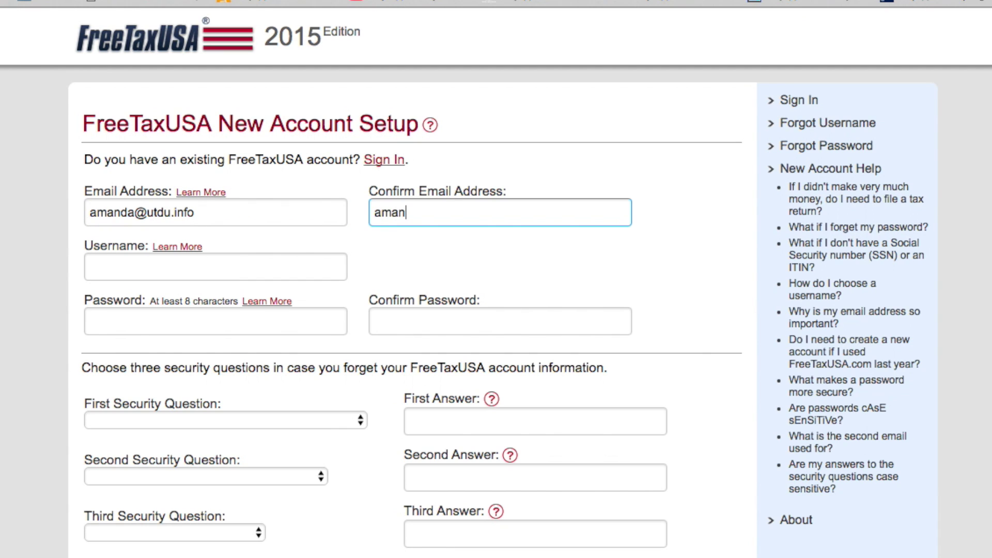
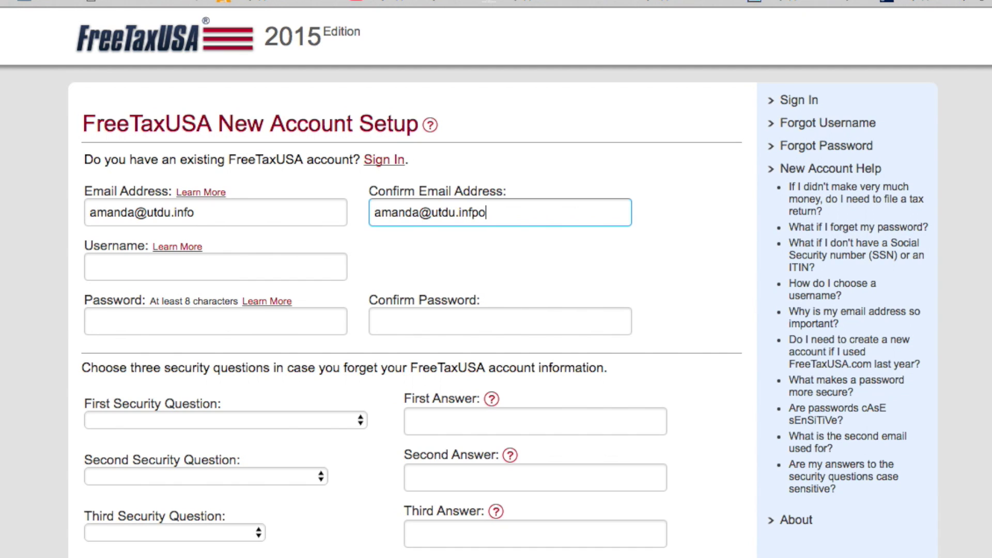
pyautogui.write('o')
pyautogui.press('Tab')
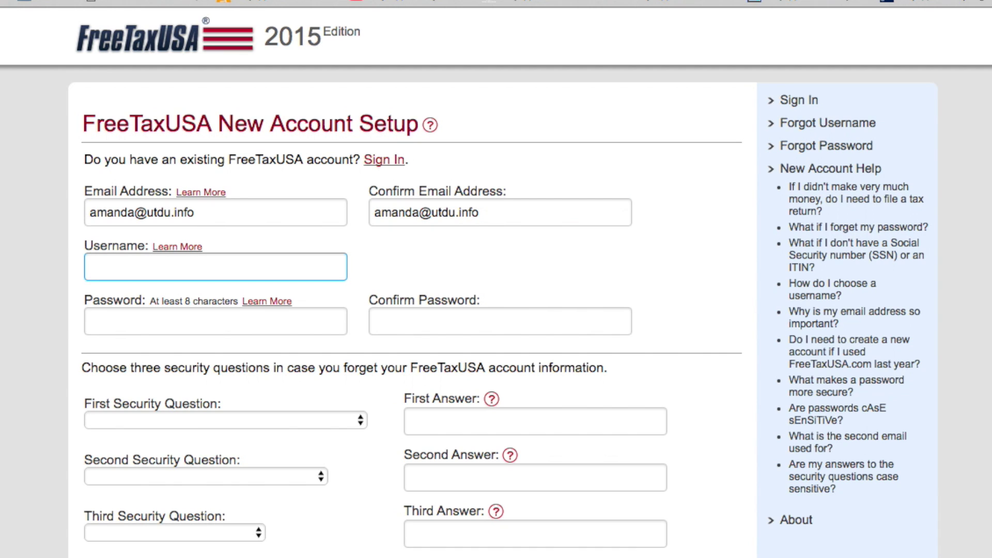
pyautogui.write('amanda1983')
# - Enter a strong account password in both Password and Confirm Password
pyautogui.press('Tab')
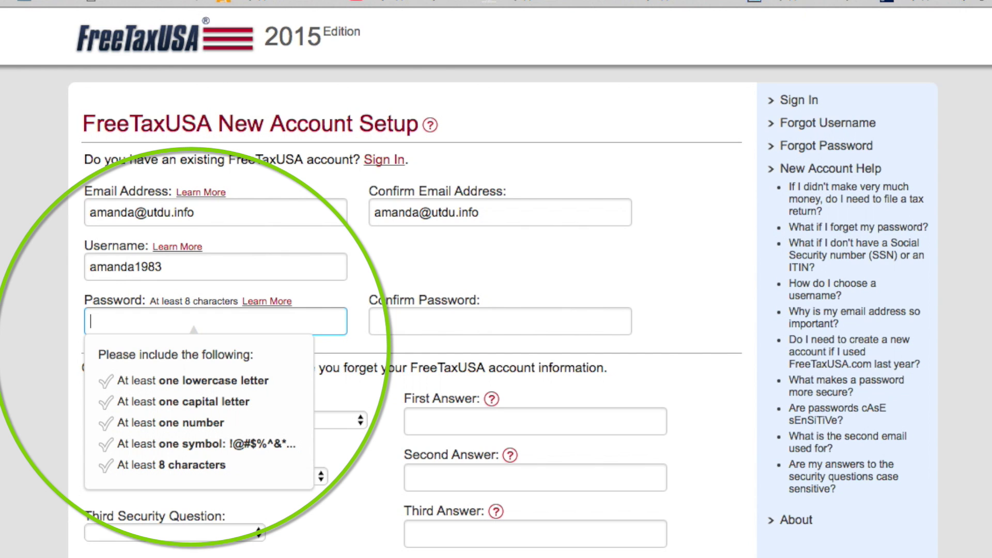
pyautogui.write('•••••')
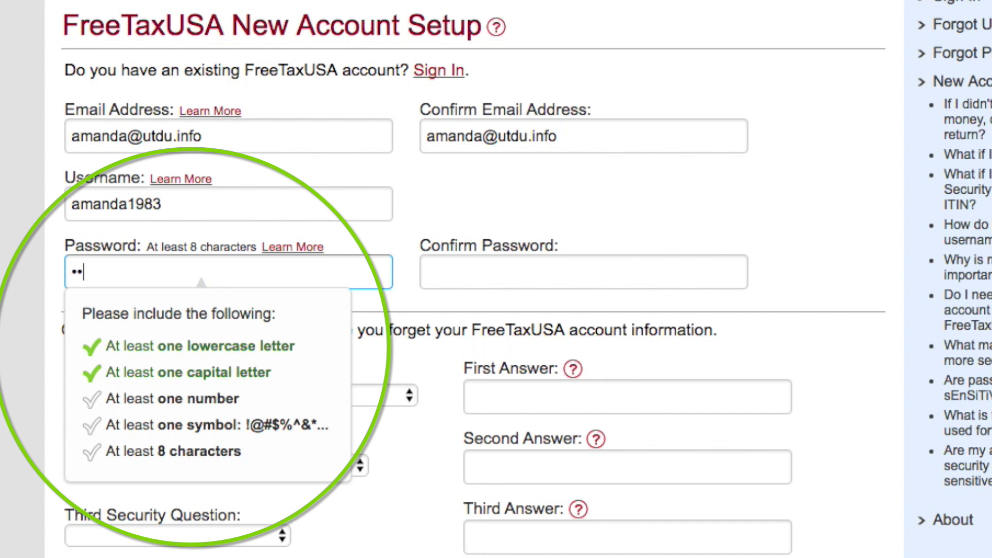
pyautogui.write('•••')
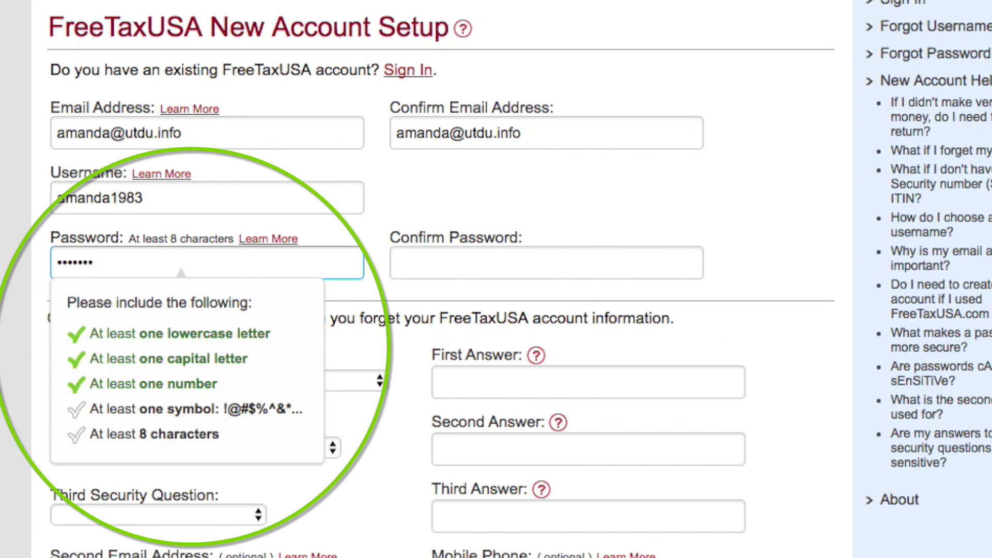
pyautogui.press('Tab')
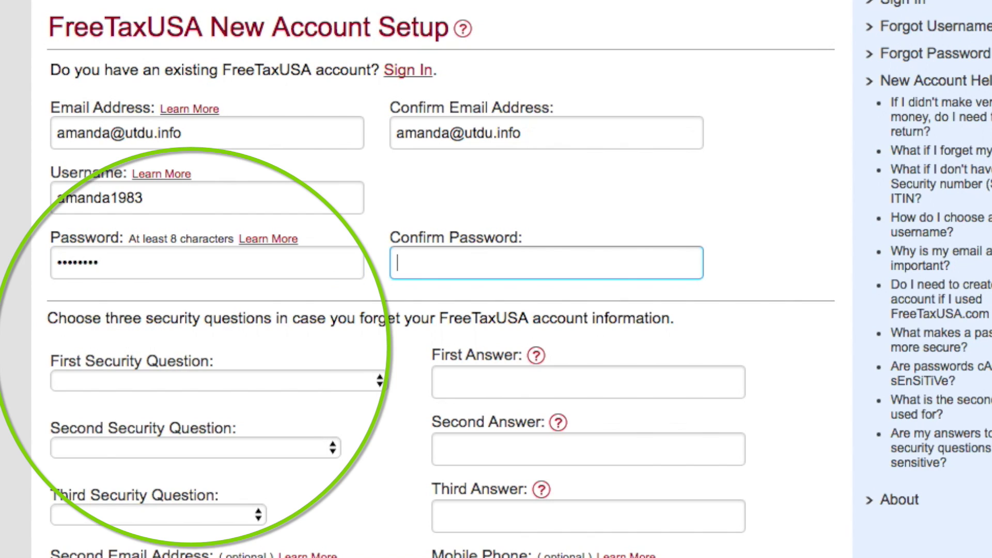
pyautogui.write('••••')
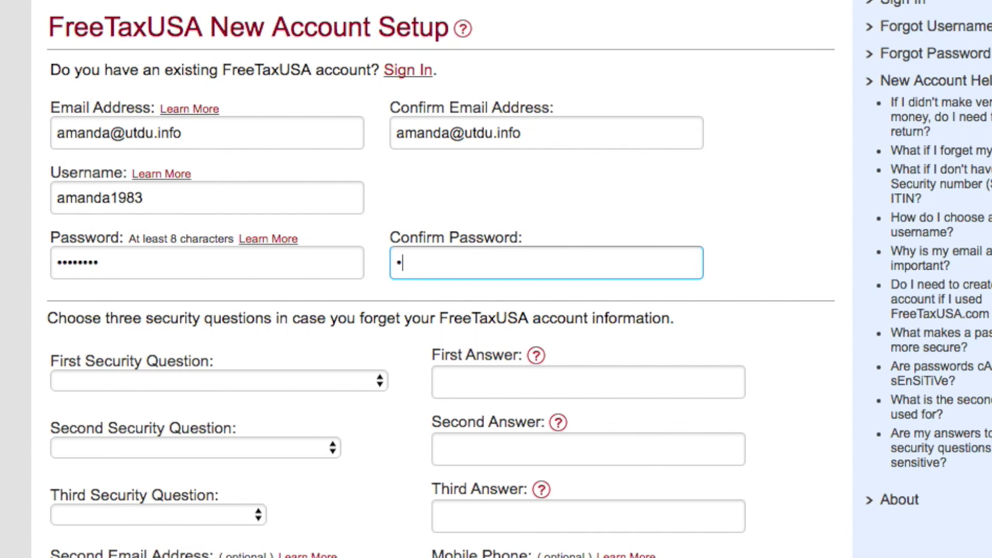
pyautogui.write('••••')
pyautogui.press('Tab')
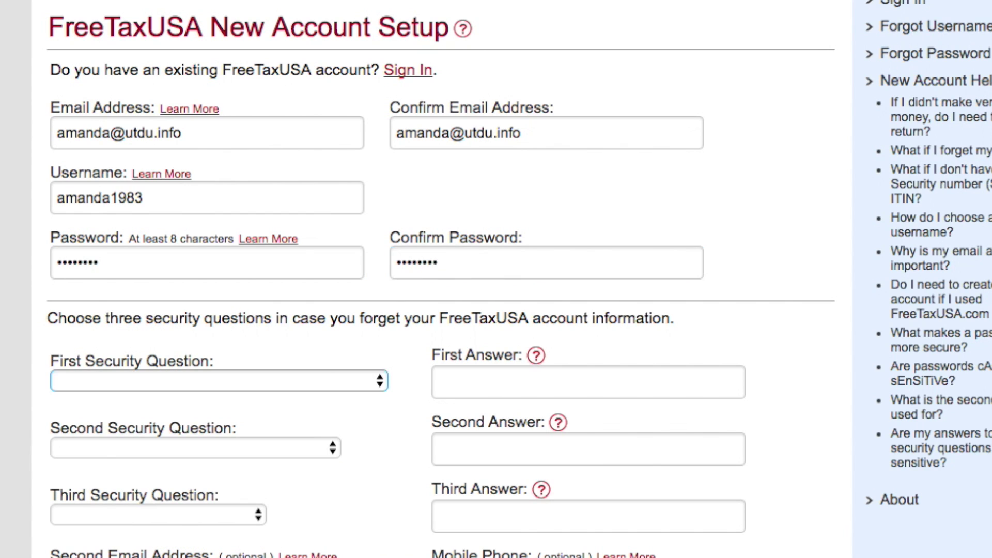
# - Pick the city-at-age-12 security question and type its answer
pyautogui.click(167, 382)
pyautogui.click(222, 398)
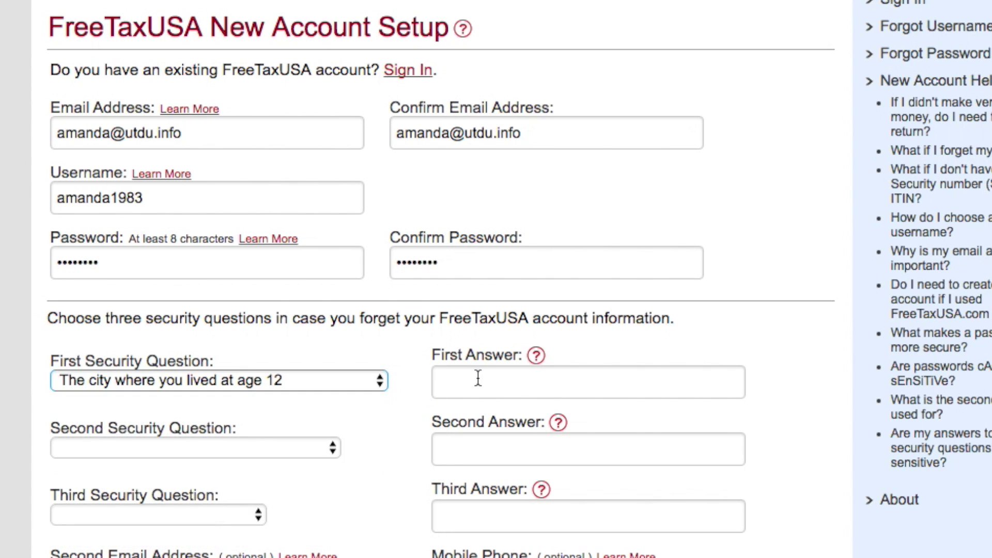
pyautogui.click(478, 378)
pyautogui.press('Tab')
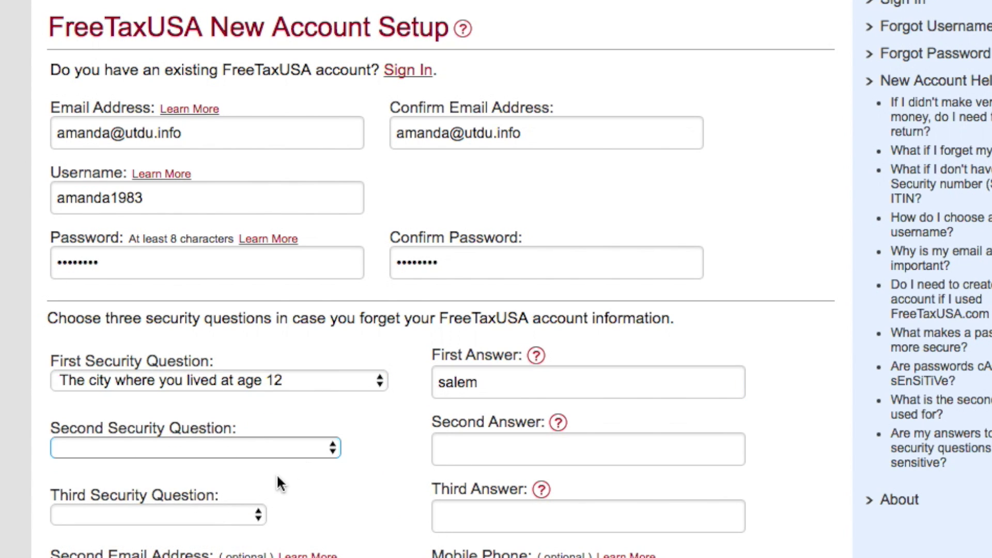
# - Pick the favorite automobile security question and type its answer
pyautogui.click(274, 451)
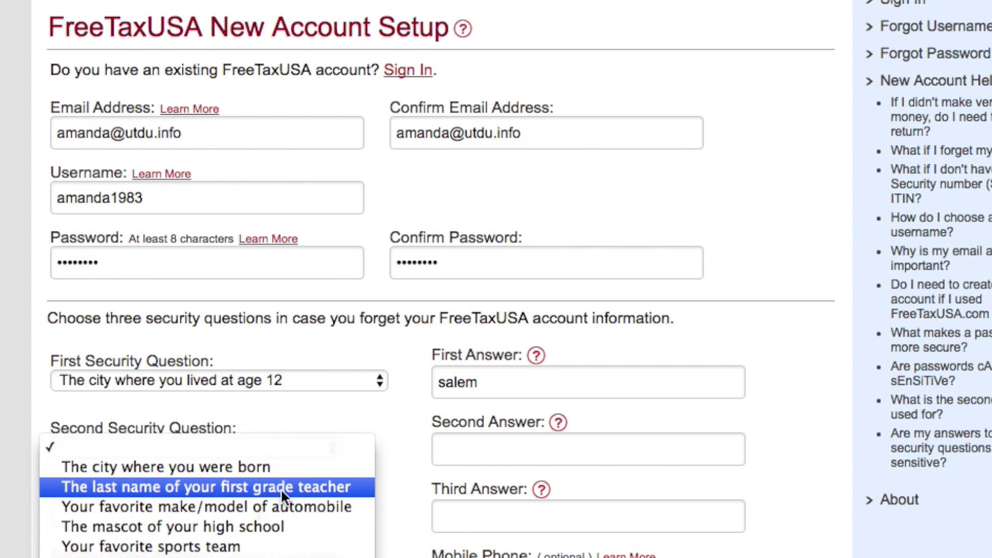
pyautogui.click(292, 504)
pyautogui.click(512, 445)
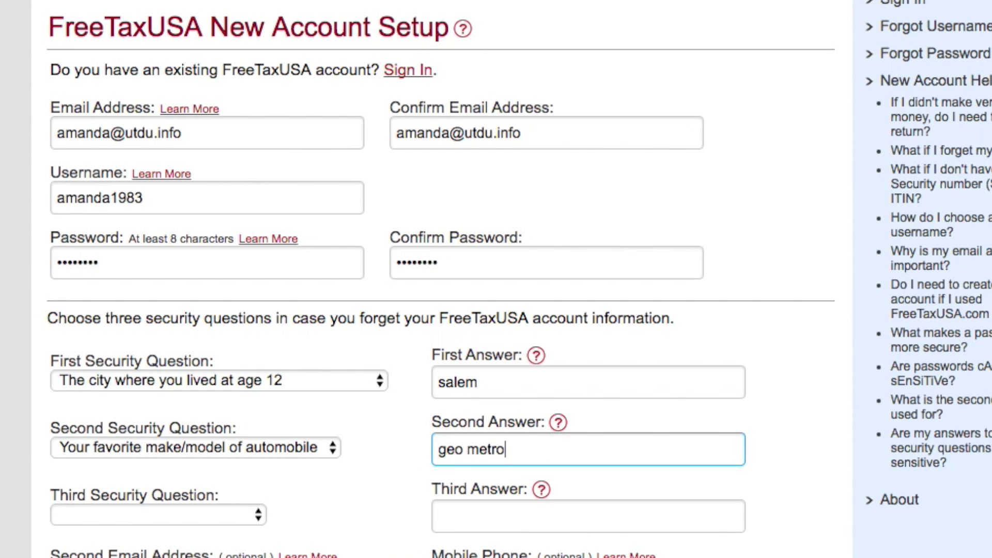
pyautogui.press('Tab')
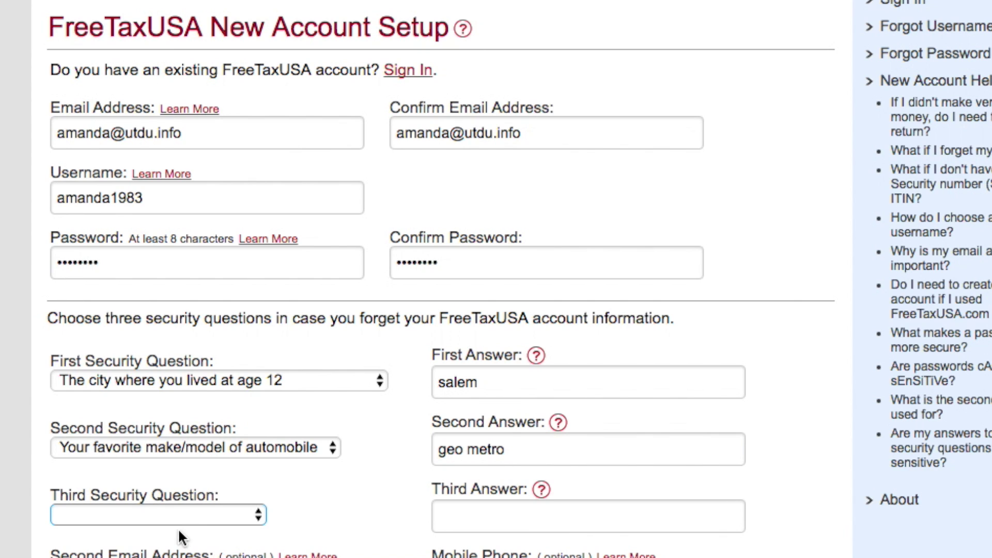
# - Pick the favorite vacation spot security question, answer it, and agree to the terms
pyautogui.click(175, 516)
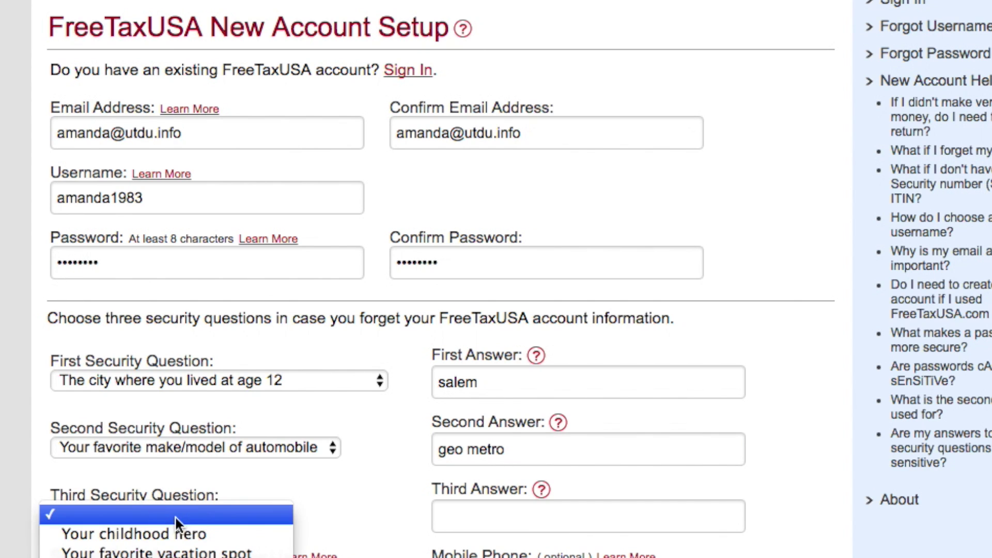
pyautogui.click(172, 551)
pyautogui.click(515, 518)
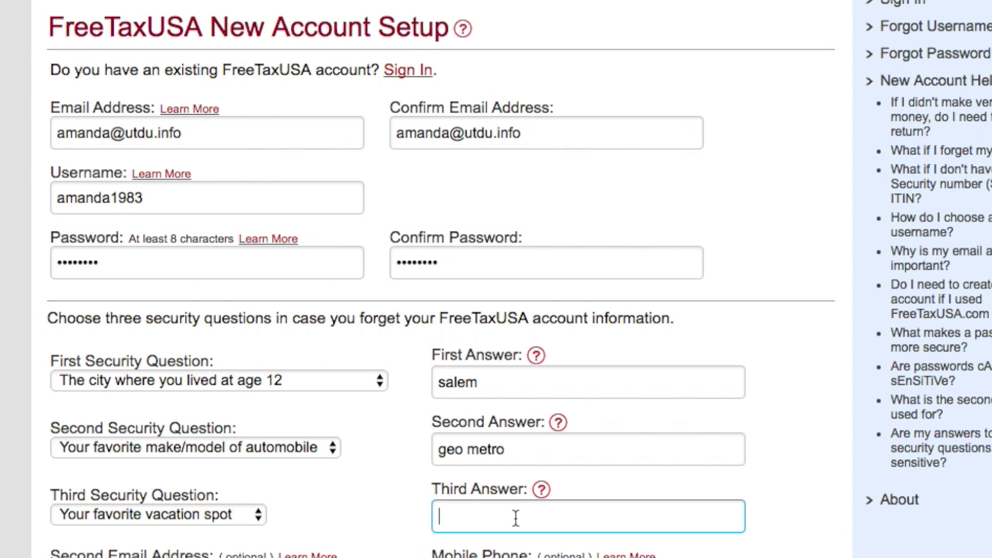
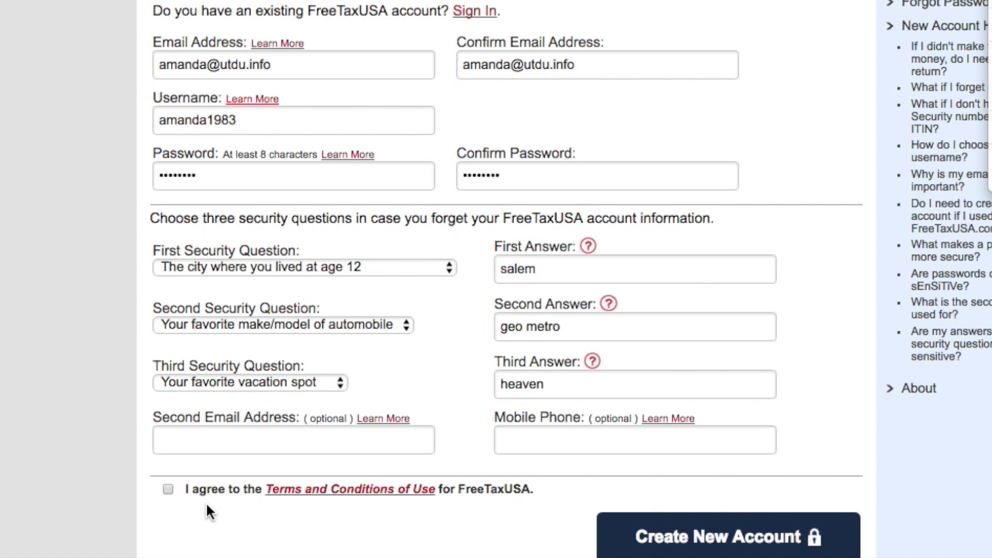
pyautogui.click(191, 490)
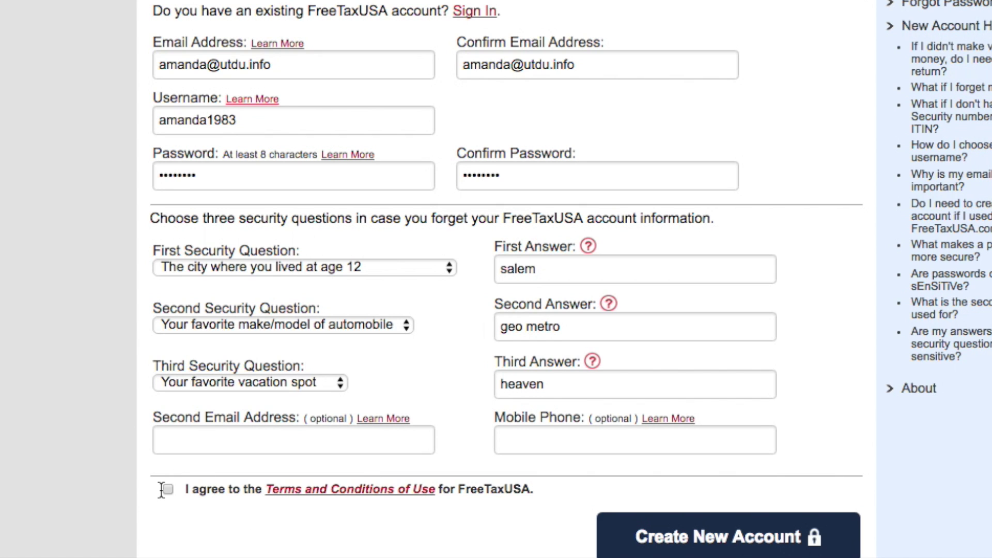
# - Tick I agree, create the new account, and continue to the 2015 return
pyautogui.click(350, 444)
pyautogui.click(596, 437)
pyautogui.click(717, 539)
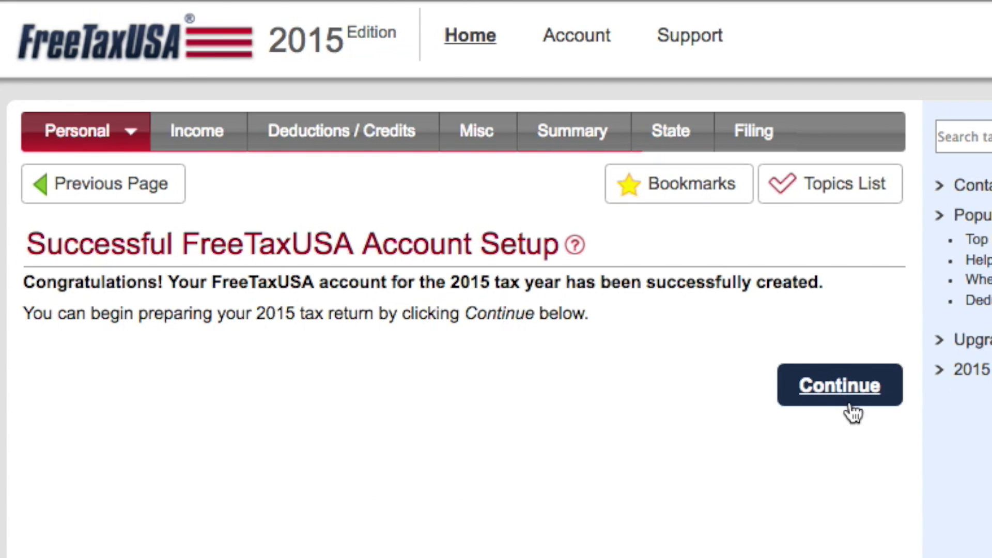
pyautogui.click(840, 389)
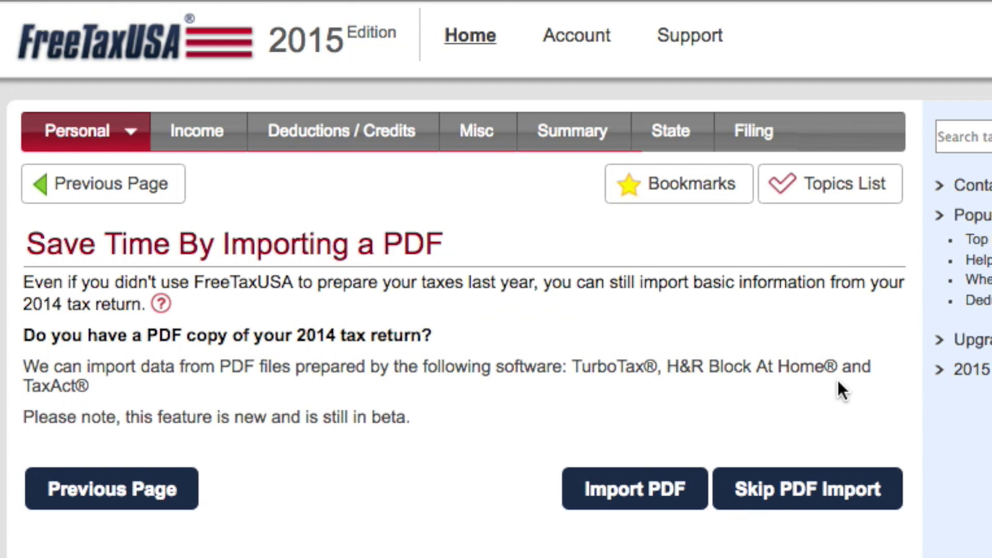
# - Try the 2014 PDF import, go back, and skip it to reach Taxpayer Information
pyautogui.click(611, 504)
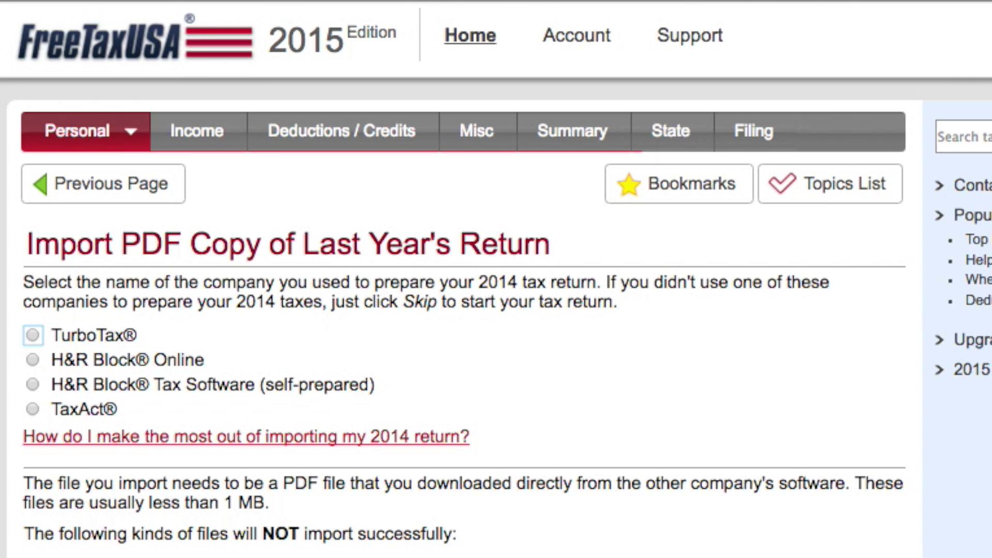
pyautogui.press('super+bracketleft')
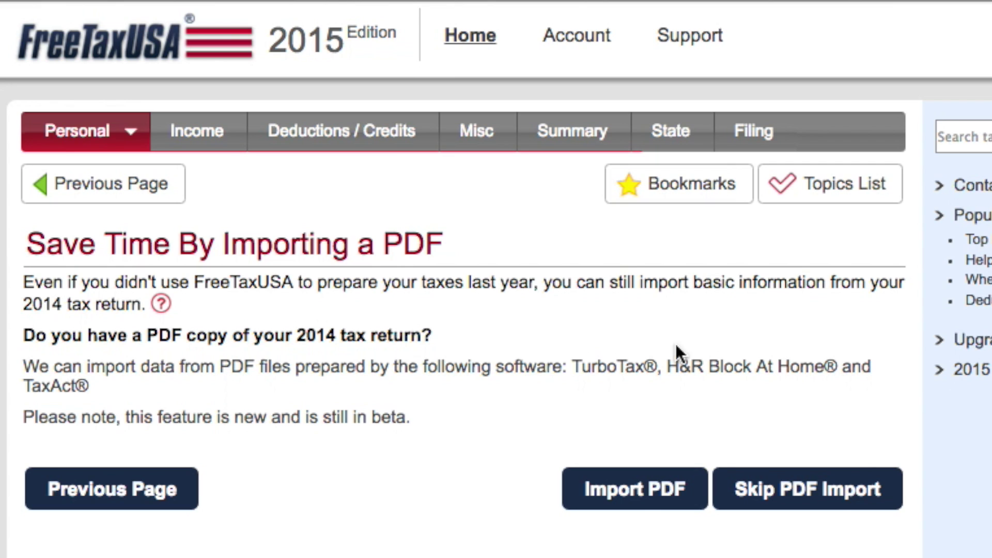
pyautogui.click(836, 488)
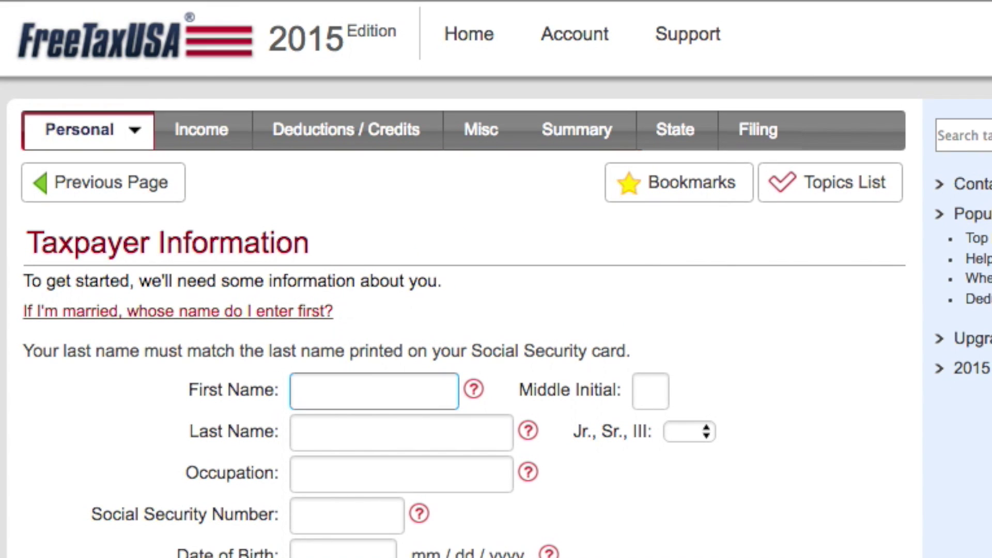
# - Enter the taxpayer's first and last name, occupation Taxes, Social Security number and birth date
pyautogui.click(399, 397)
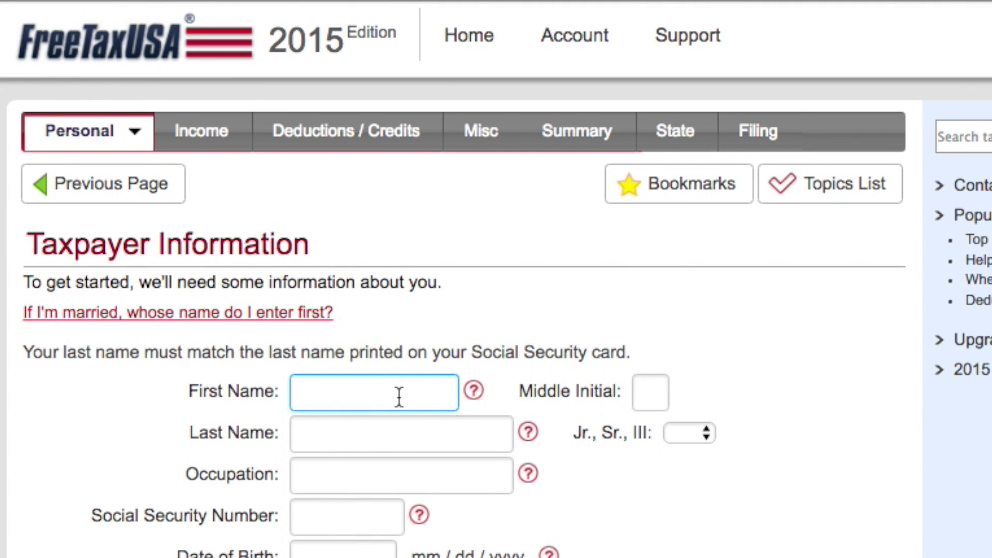
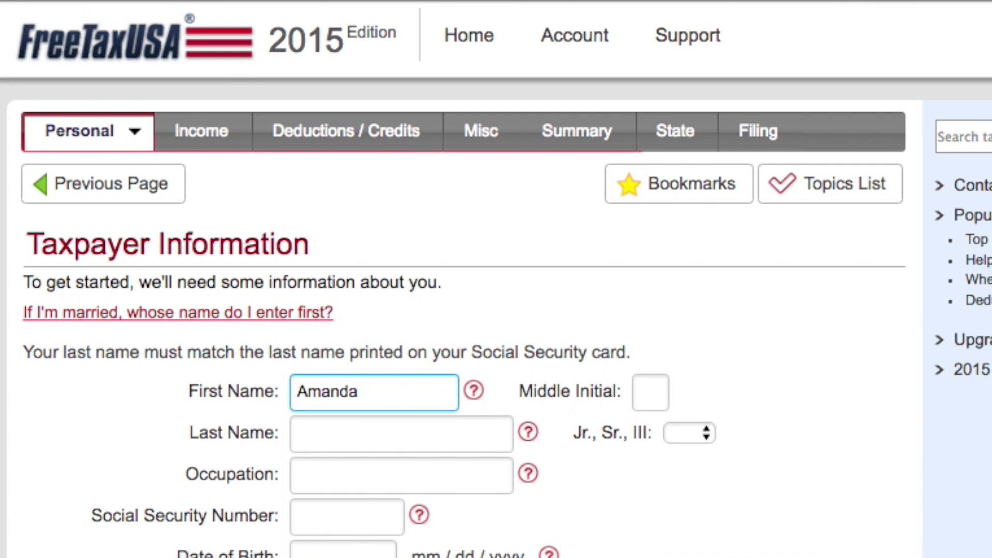
pyautogui.press('Tab')
pyautogui.press('Tab')
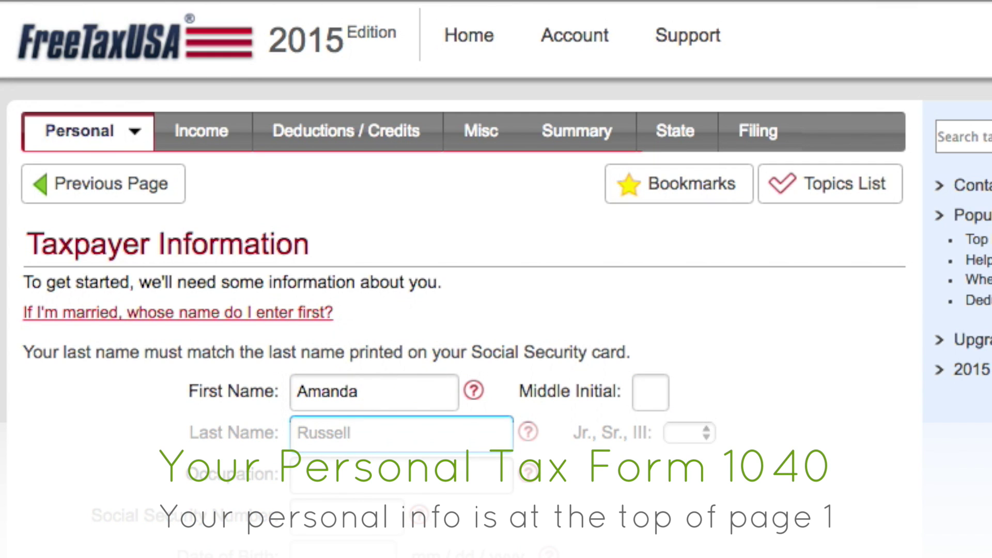
pyautogui.press('Tab')
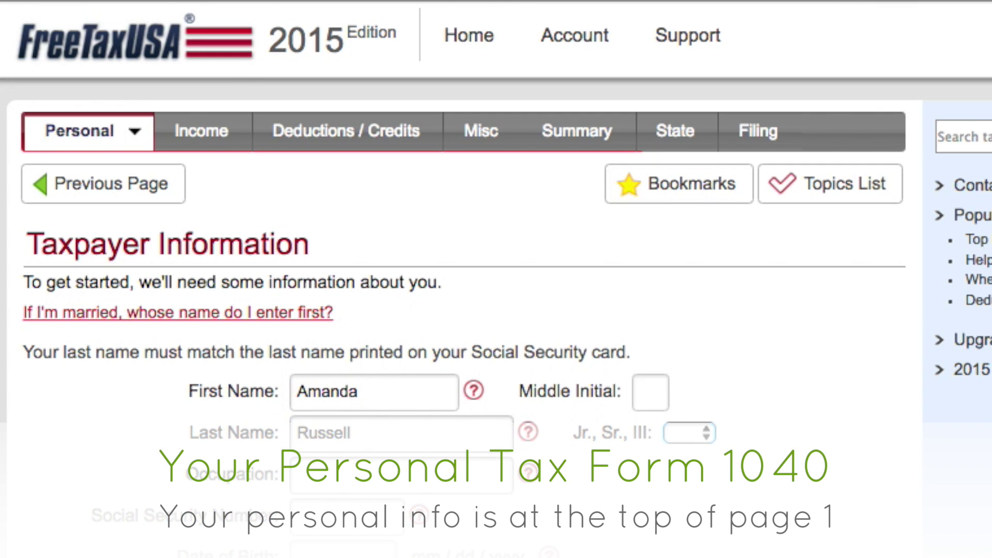
pyautogui.press('Tab')
pyautogui.press('Tab')
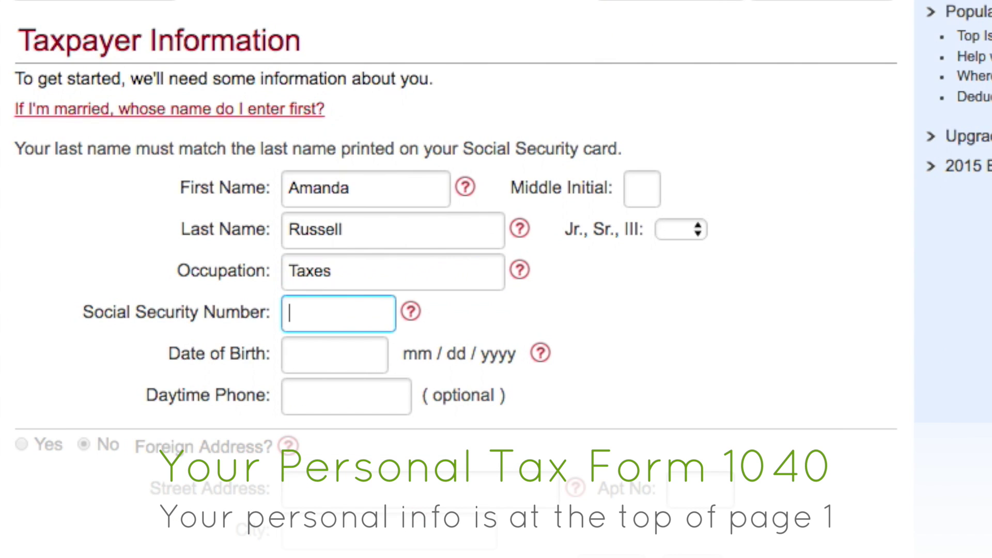
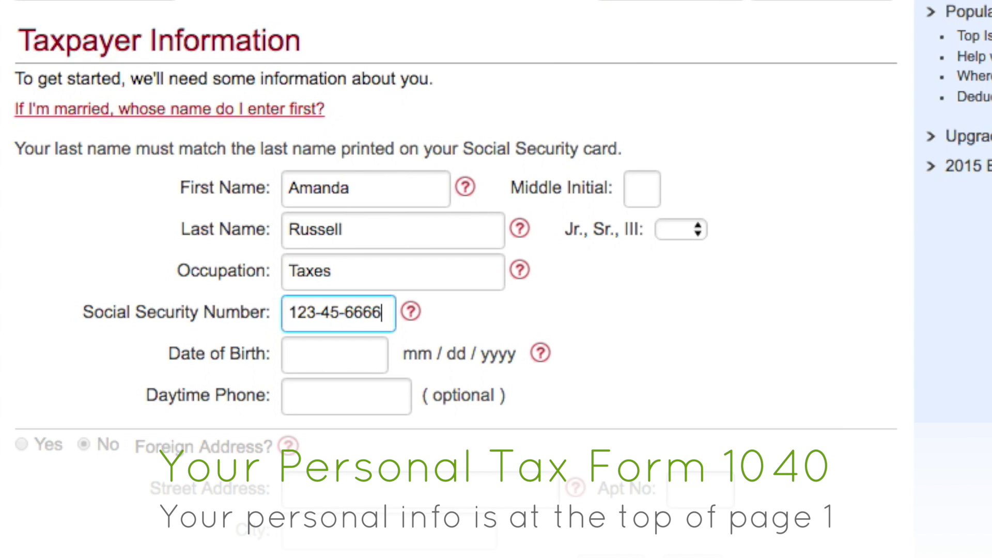
pyautogui.press('Tab')
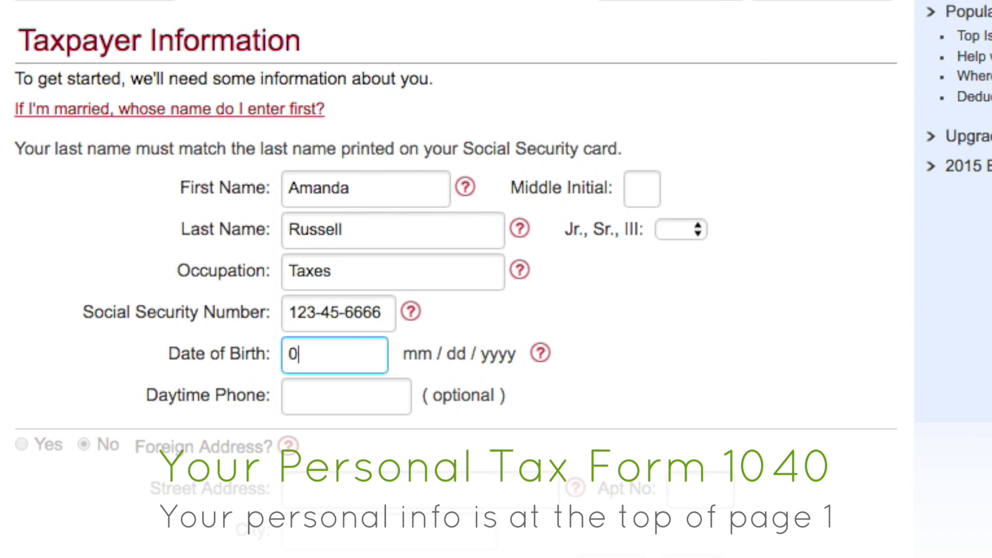
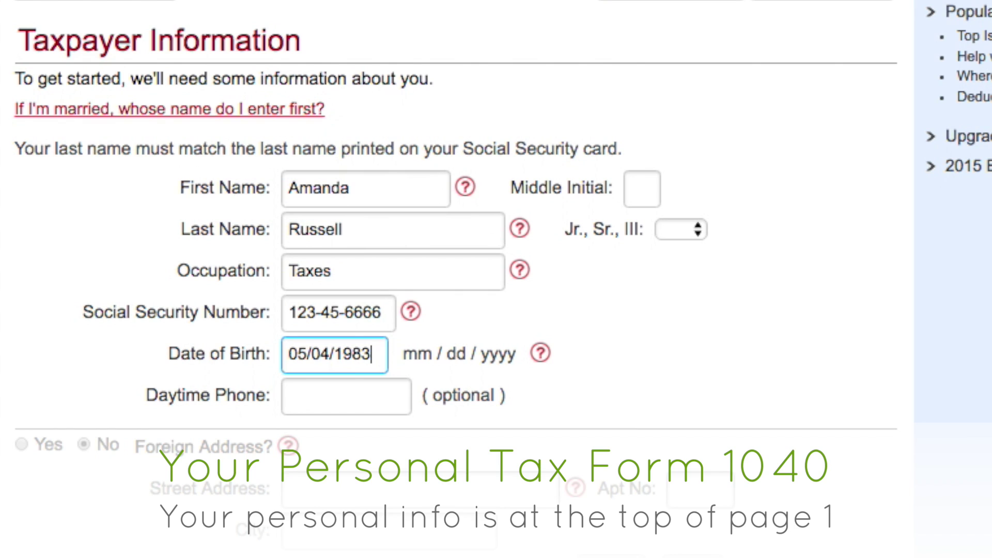
pyautogui.press('Tab')
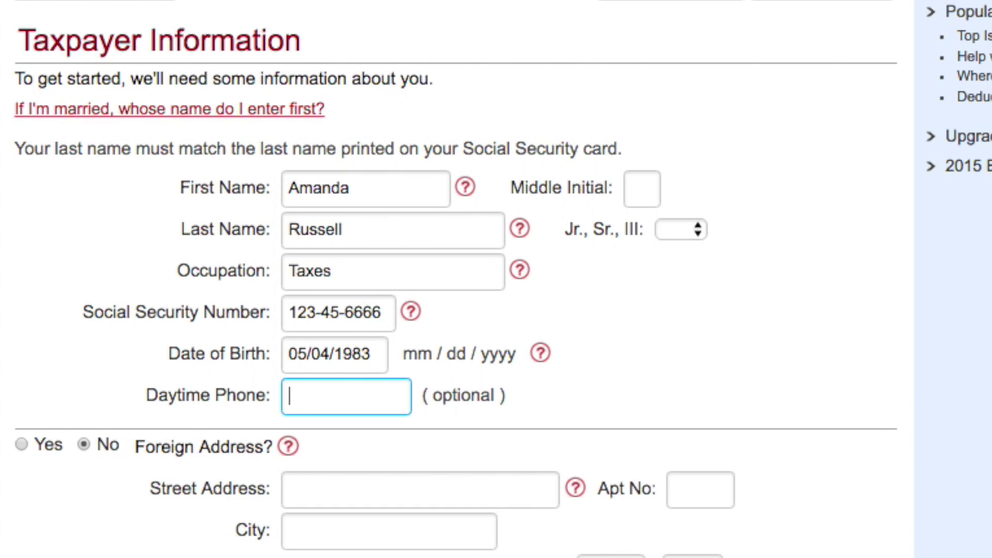
# - Leave the phone blank and fill in the street address, apartment, city, state and zip code
pyautogui.write('a')
pyautogui.press('BackSpace')
pyautogui.press('Tab')
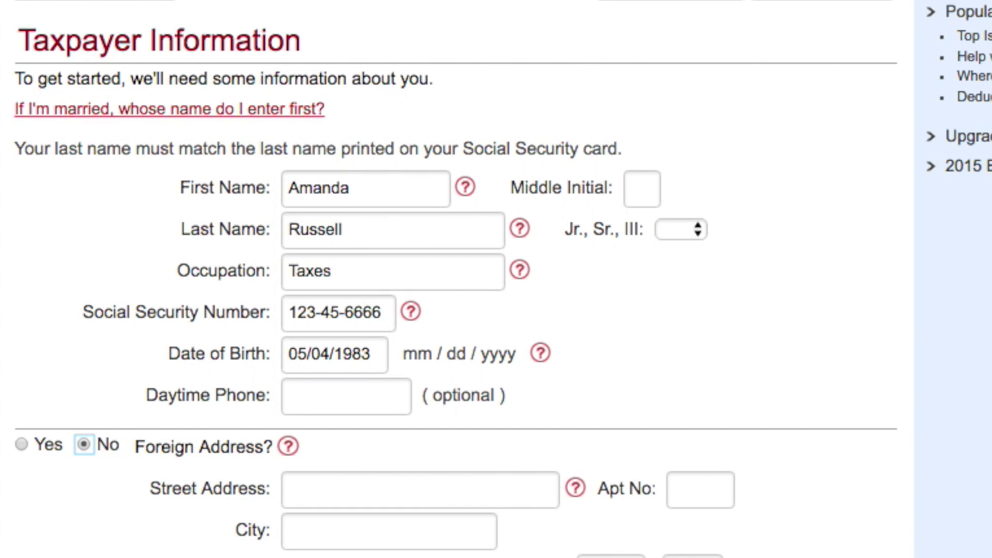
pyautogui.press('Tab')
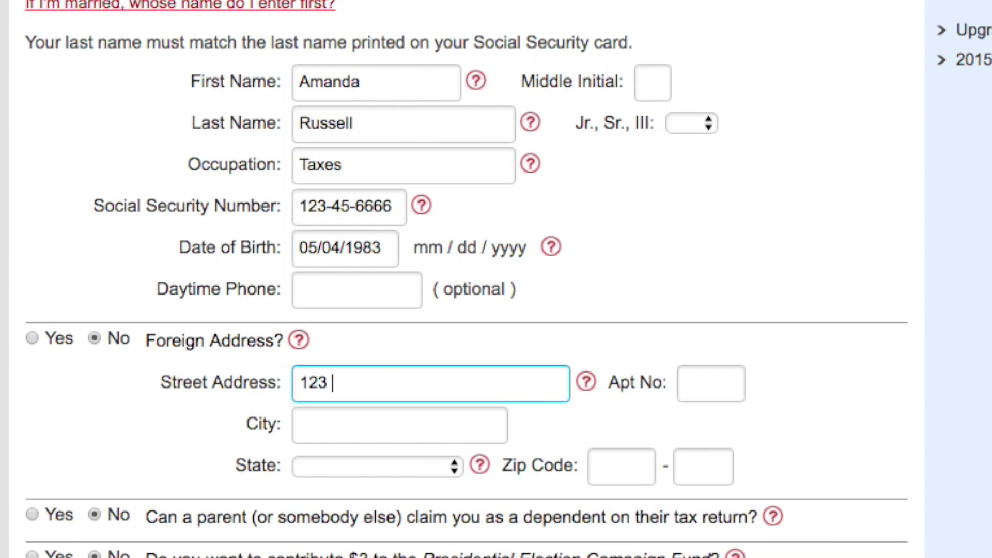
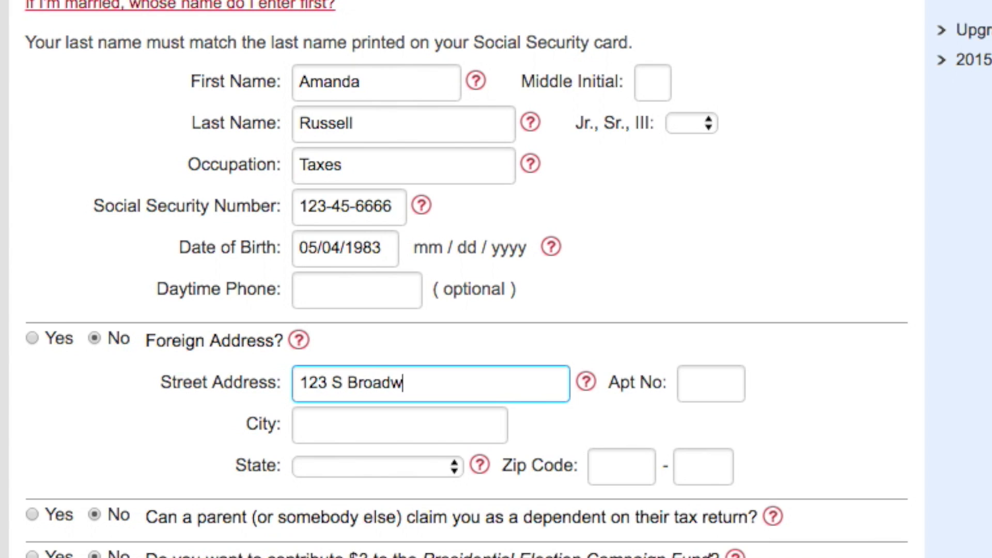
pyautogui.press('Tab')
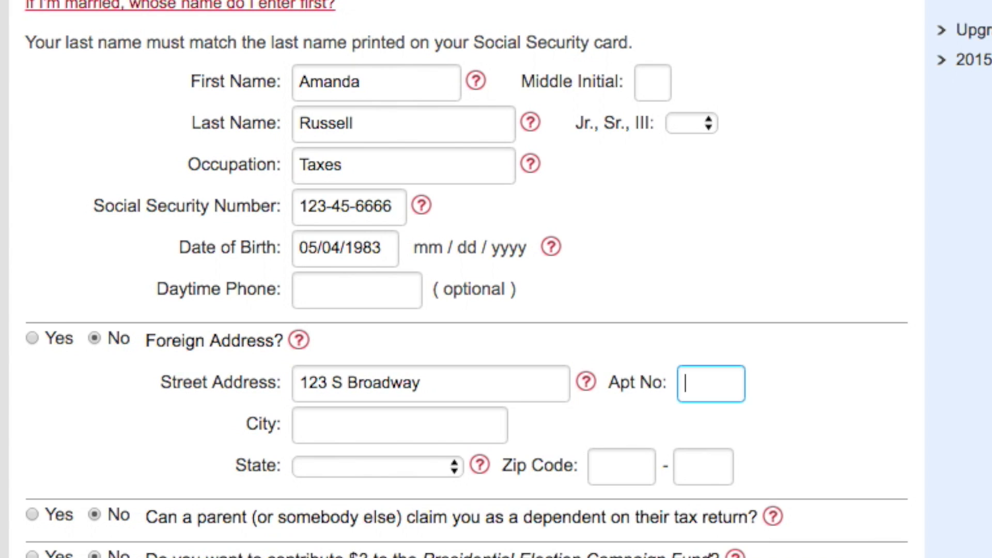
pyautogui.write('2')
pyautogui.press('Tab')
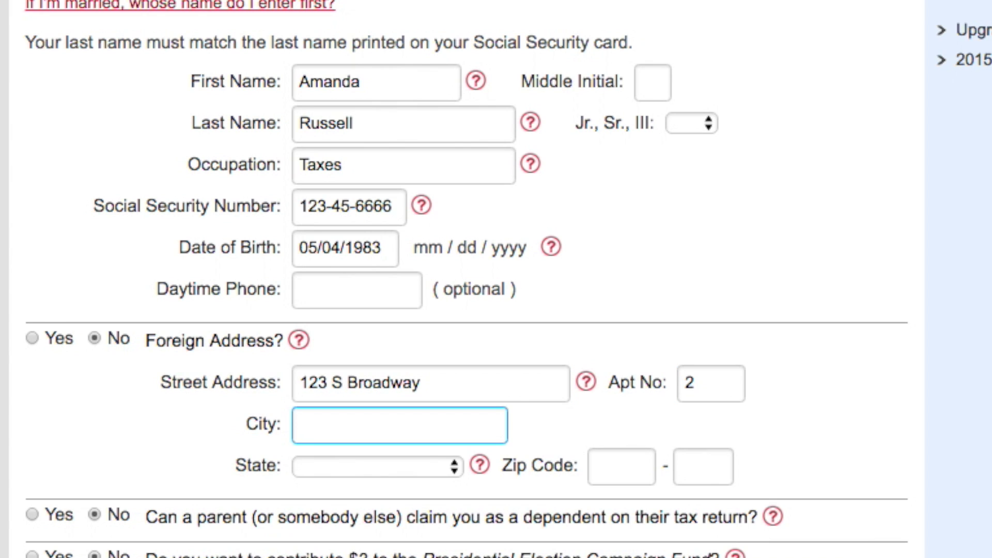
pyautogui.write('Salem')
pyautogui.press('Tab')
pyautogui.write('nev')
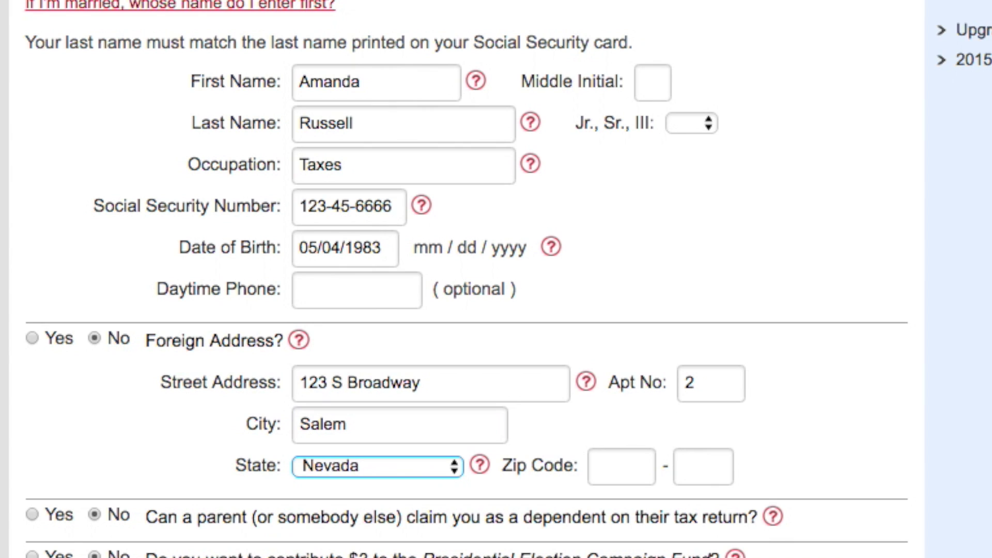
pyautogui.write('new')
pyautogui.press('Tab')
pyautogui.write('0')
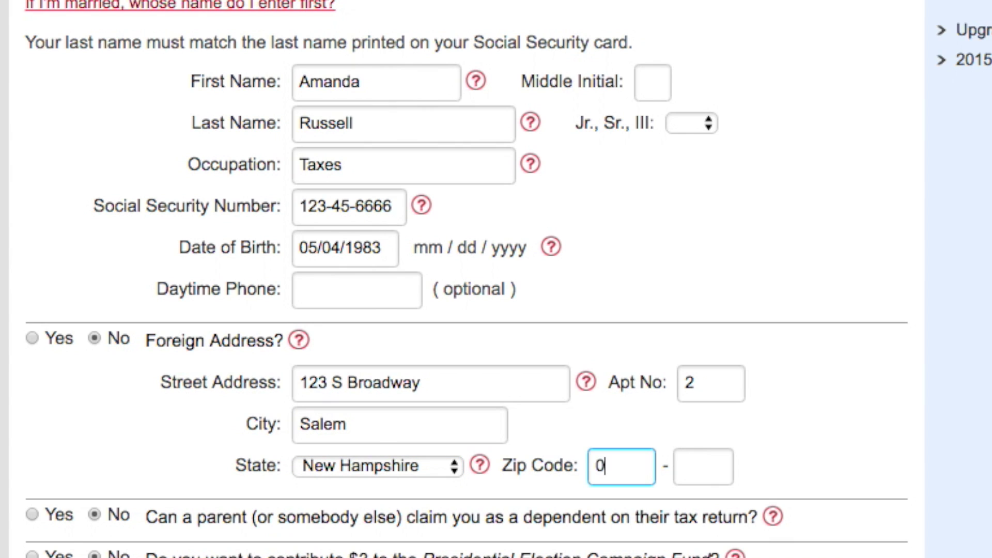
pyautogui.write('3079')
pyautogui.press('Tab')
pyautogui.scroll(-1, 604, 287)
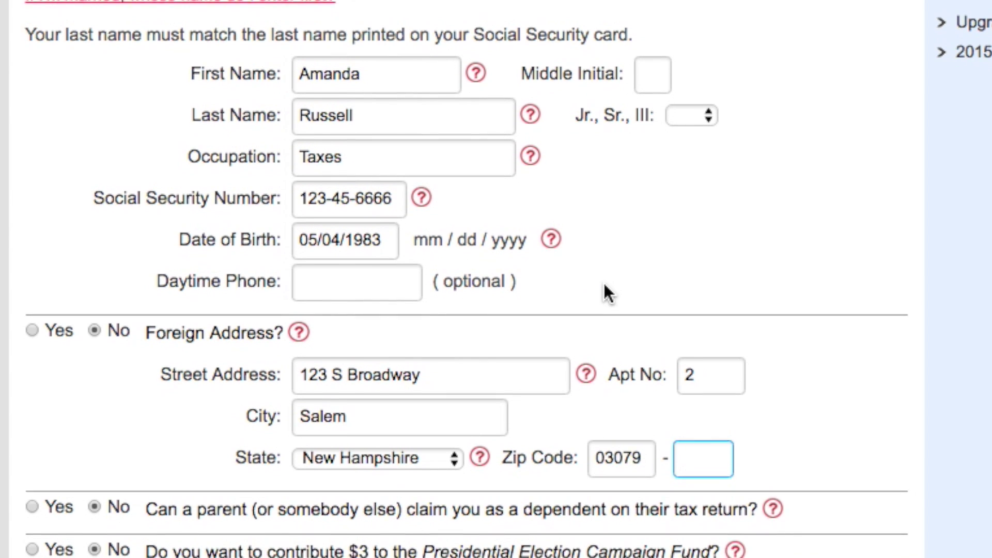
pyautogui.scroll(1, 608, 292)
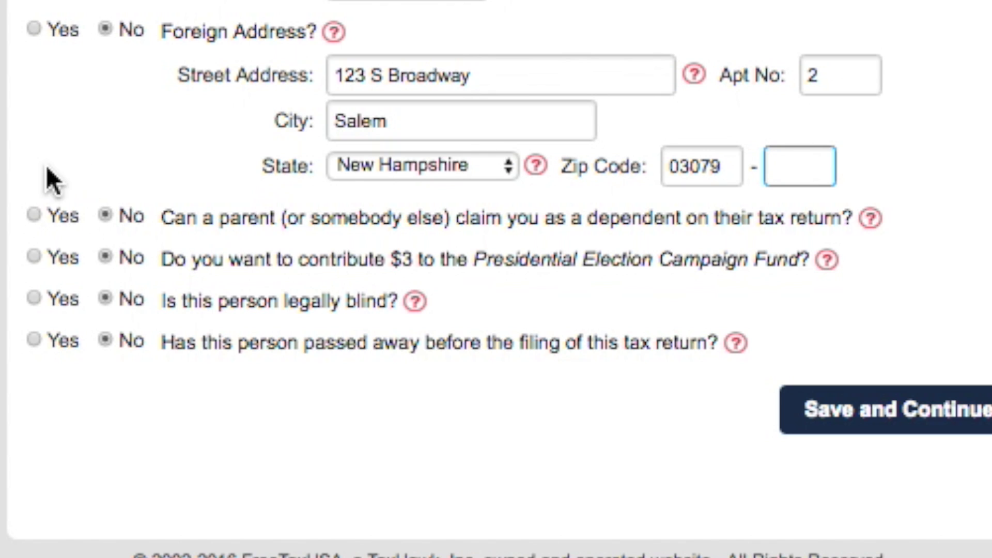
pyautogui.click(106, 215)
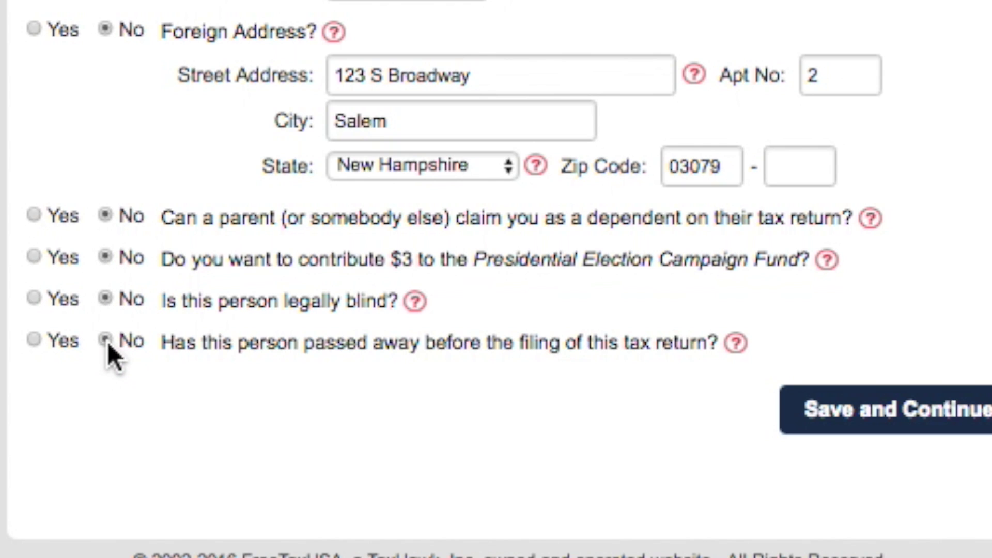
# - Save the taxpayer details and choose SINGLE as the filing status
pyautogui.click(889, 426)
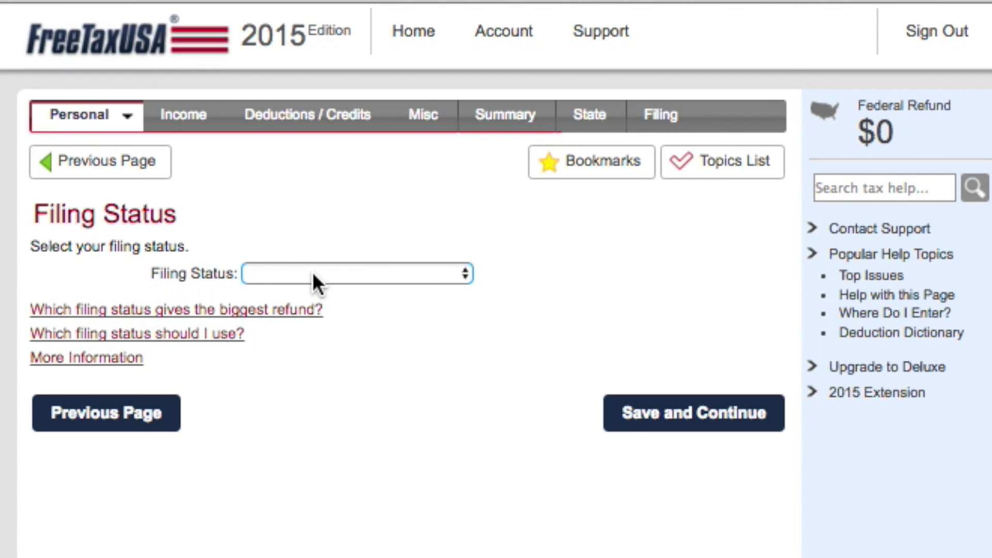
pyautogui.click(312, 273)
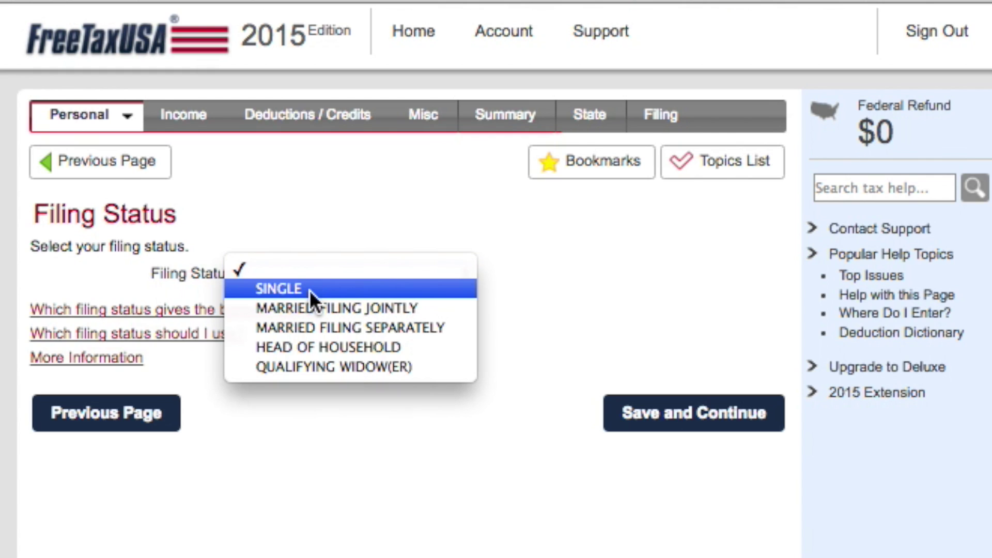
pyautogui.click(309, 289)
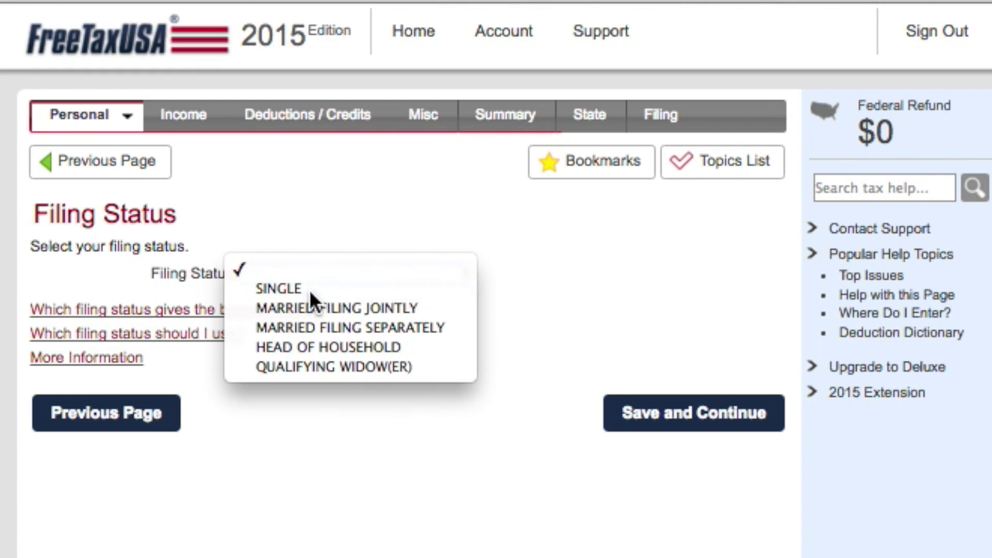
pyautogui.click(133, 310)
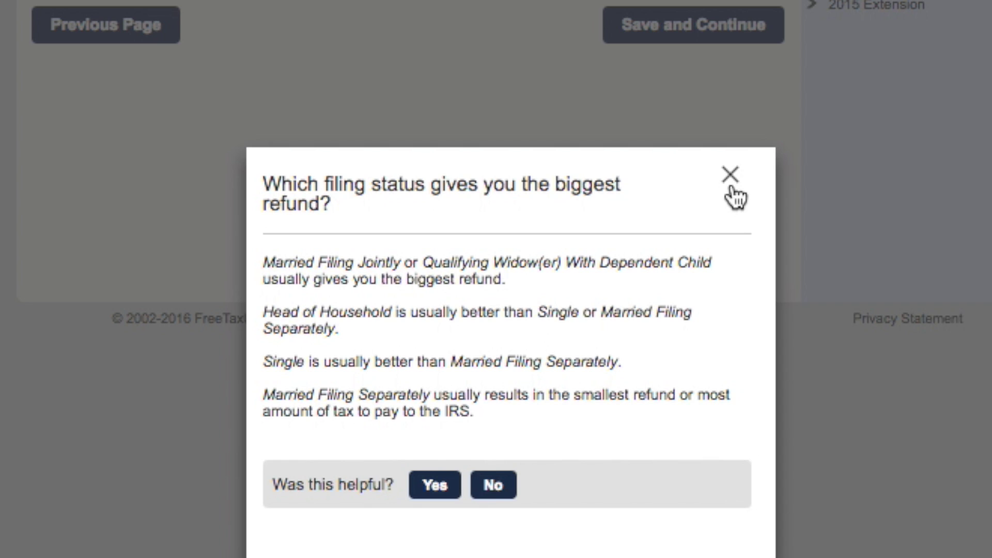
pyautogui.click(731, 176)
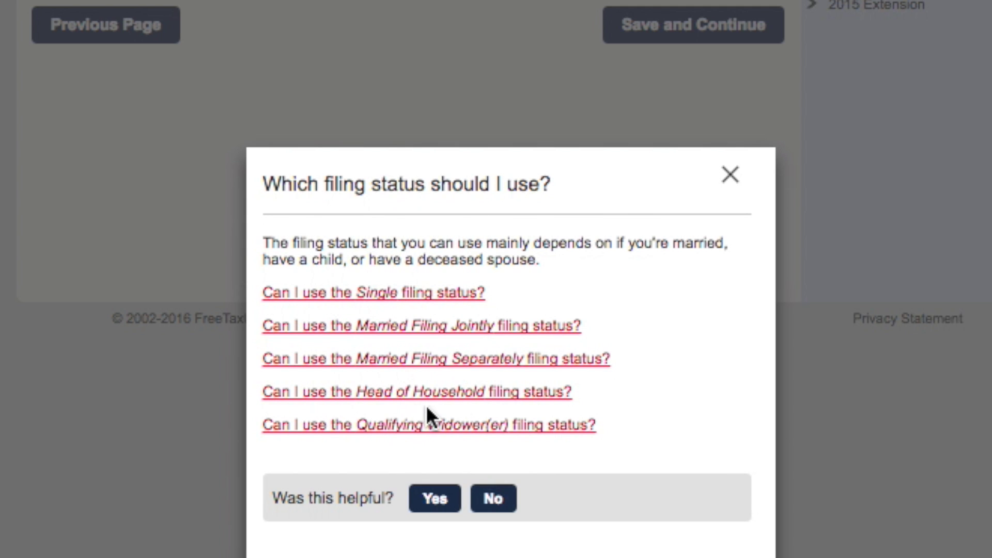
pyautogui.click(730, 176)
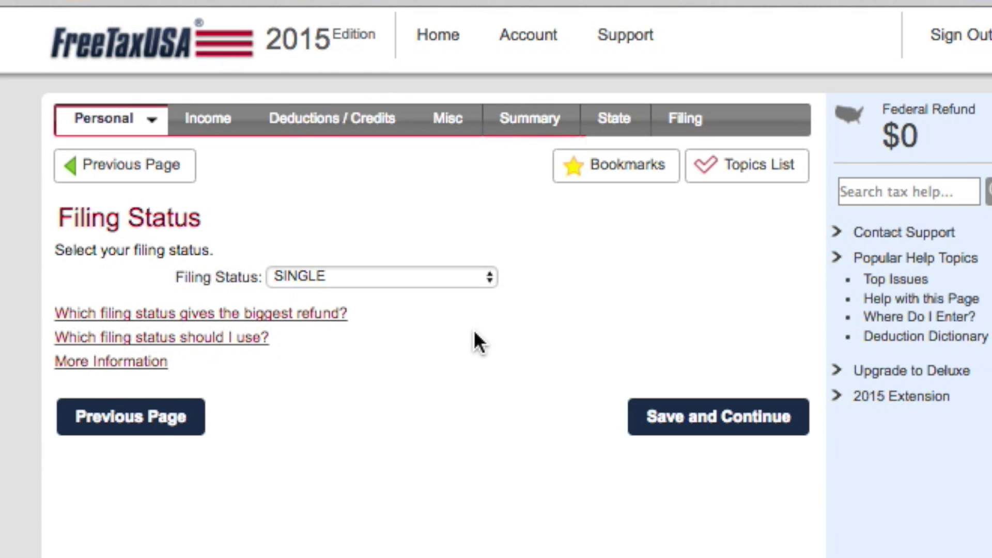
# - Save the Single status, check the dependent help, and answer No to having dependents
pyautogui.click(677, 429)
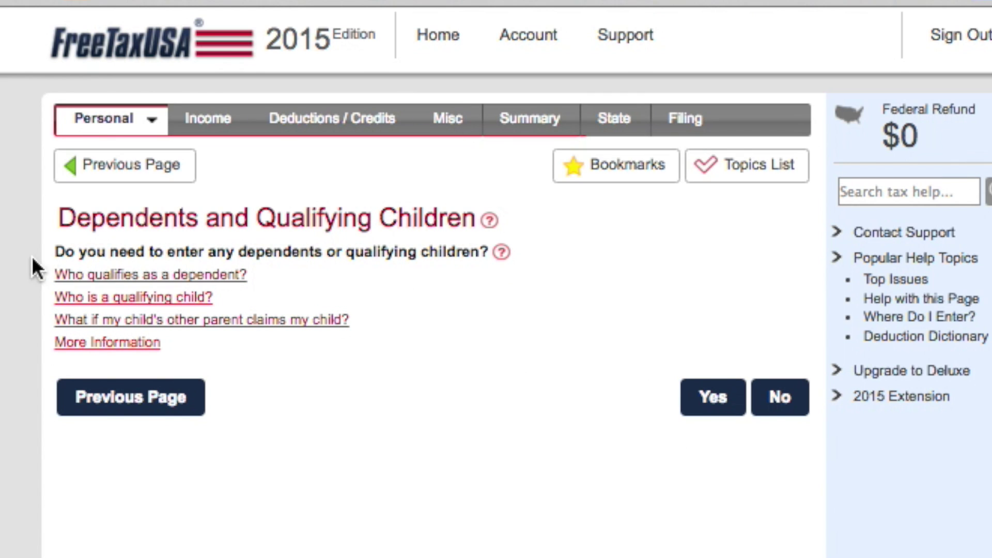
pyautogui.click(135, 281)
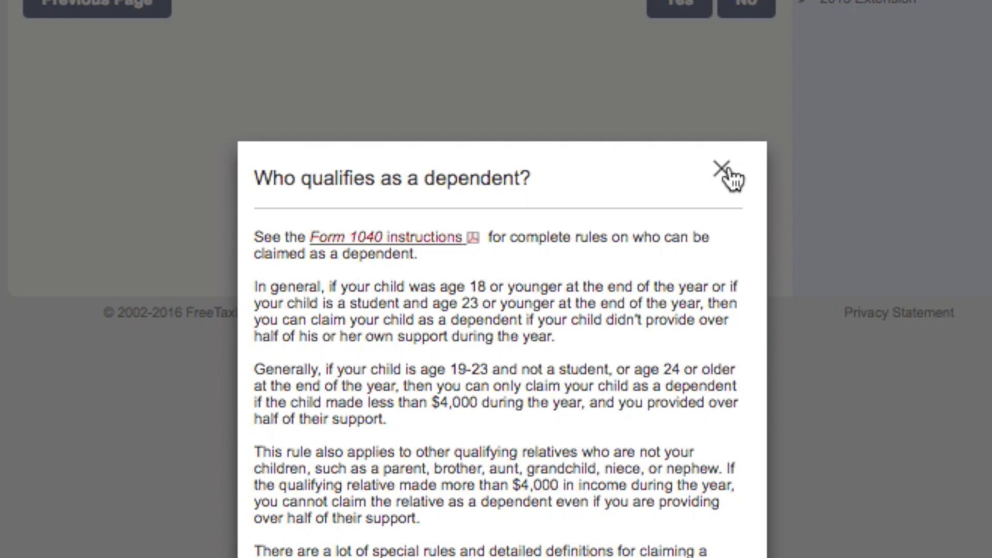
pyautogui.click(727, 172)
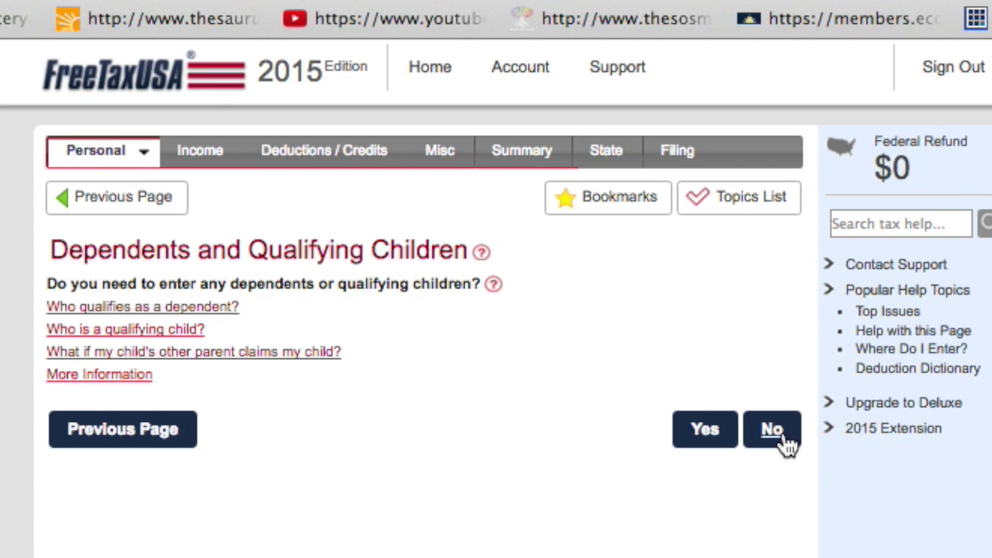
pyautogui.click(785, 443)
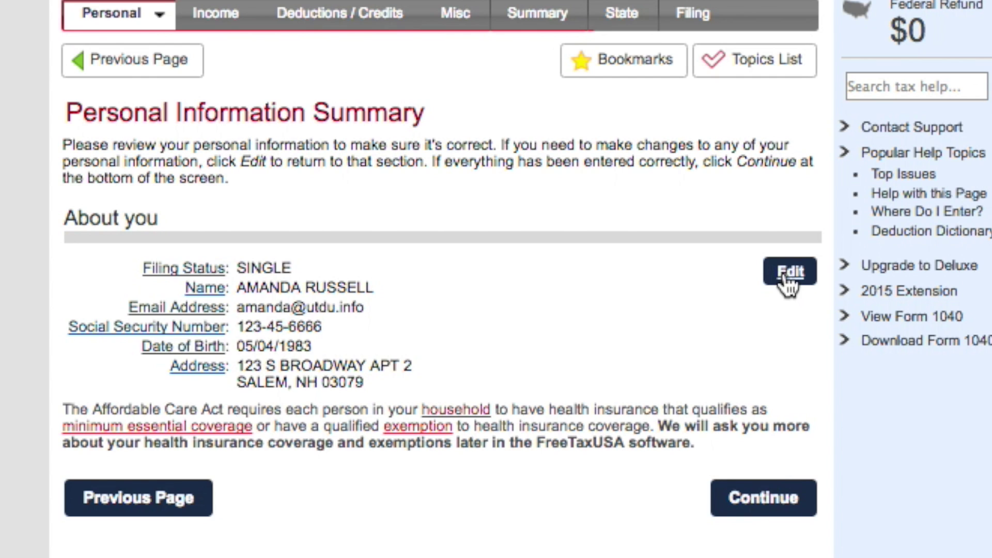
# - Continue past the Personal Information Summary to the Upgrade to Deluxe offer
pyautogui.click(755, 488)
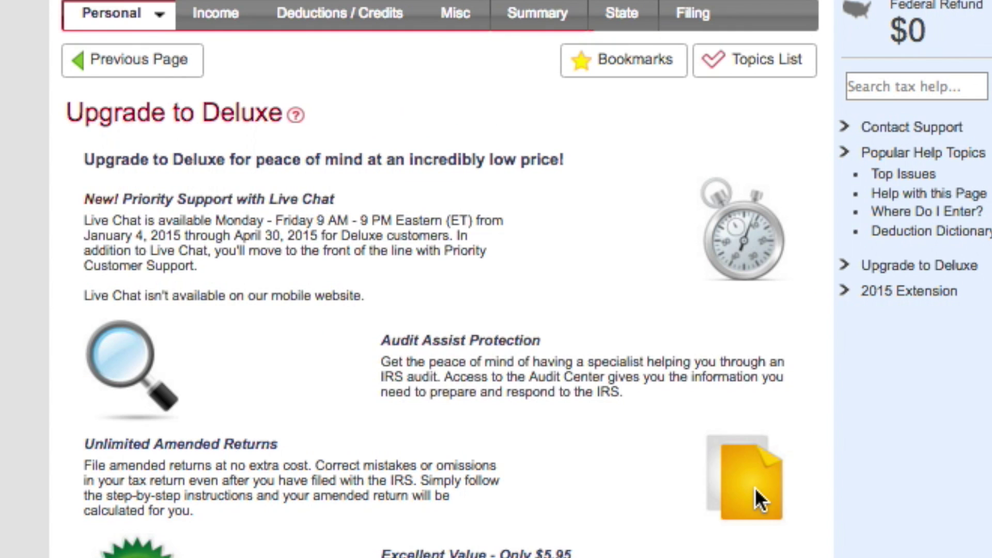